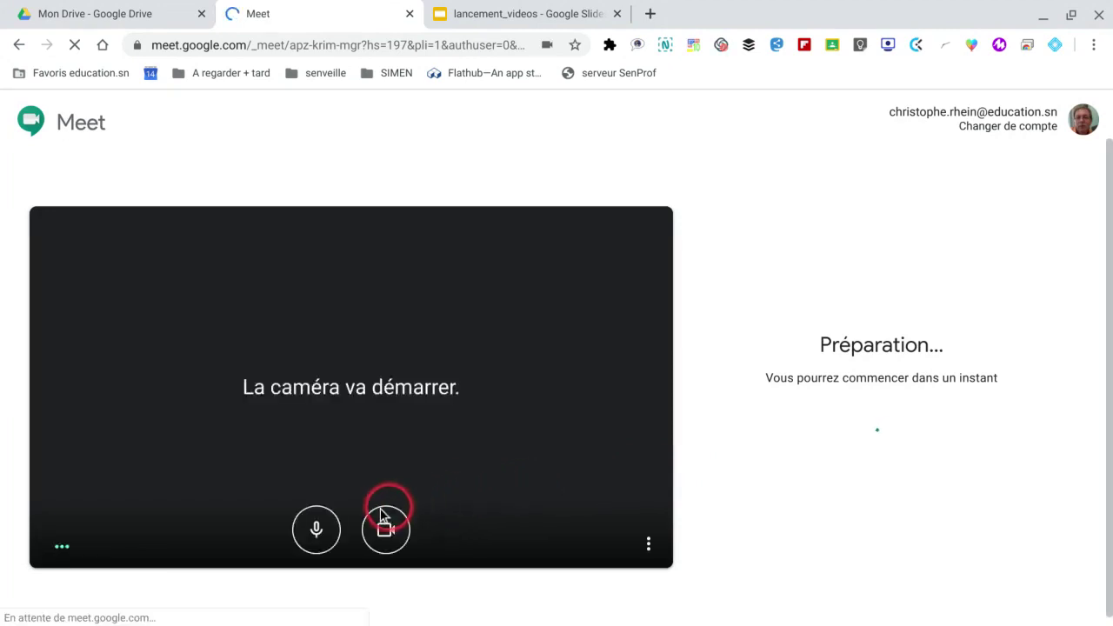
# Step: Turn off the camera and mute the microphone before joining the meeting
pyautogui.click(386, 527)
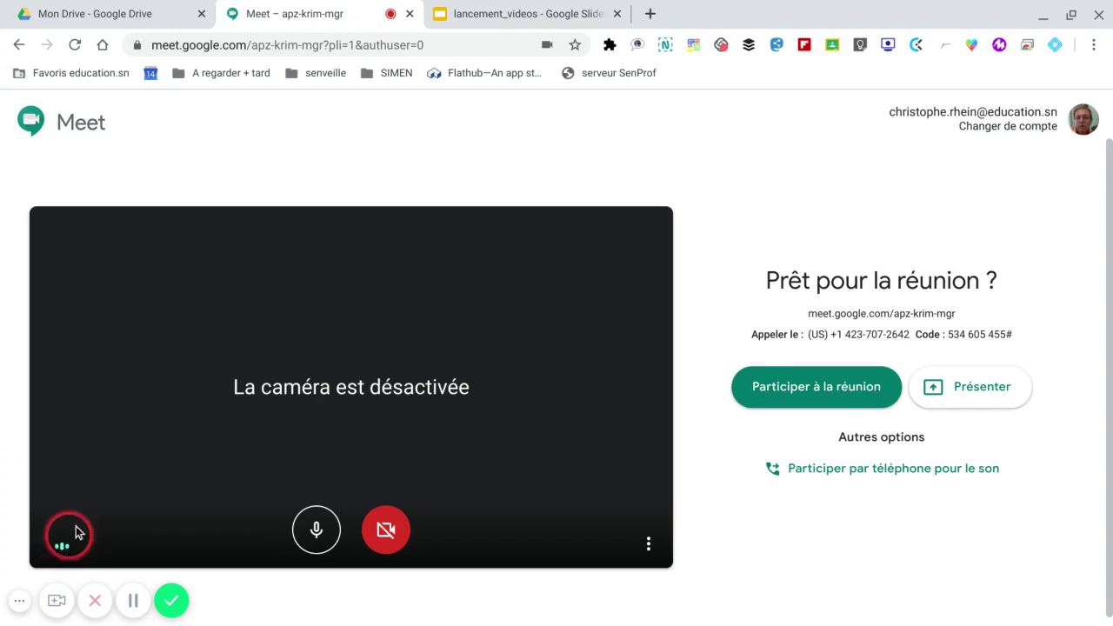
pyautogui.click(313, 529)
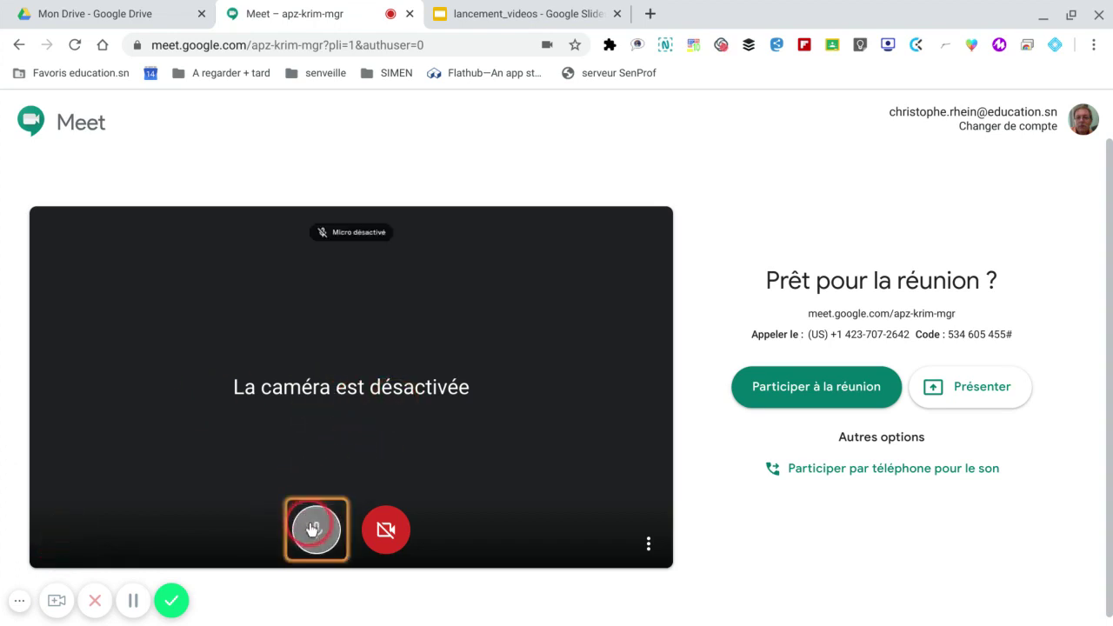
# Step: Review the meeting's audio and video settings, including the available microphones, and test the speakers
pyautogui.click(650, 541)
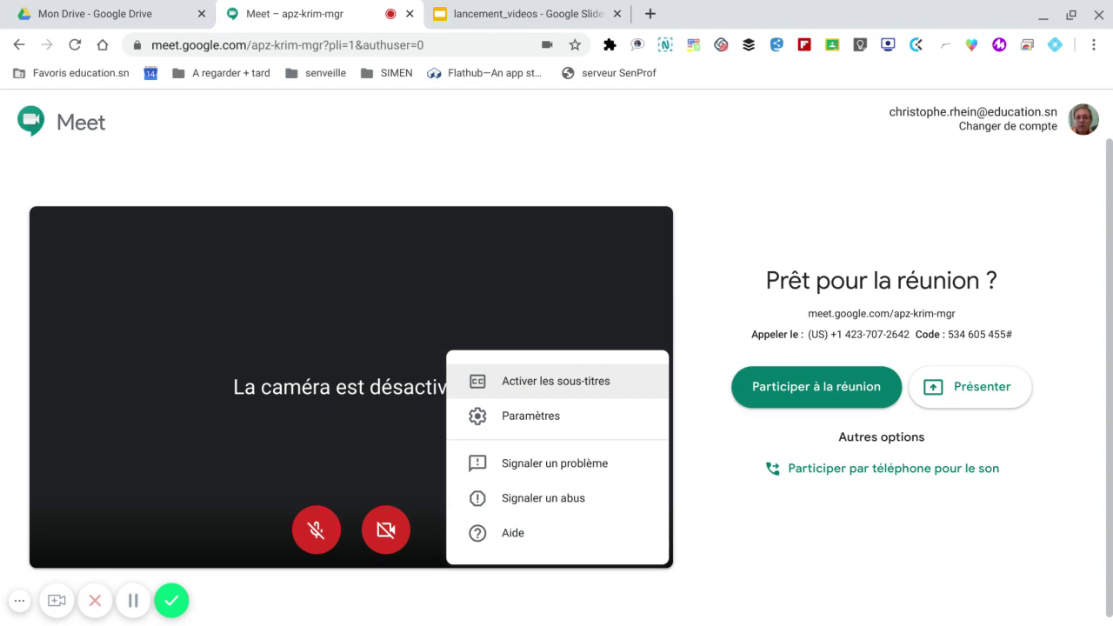
pyautogui.click(544, 418)
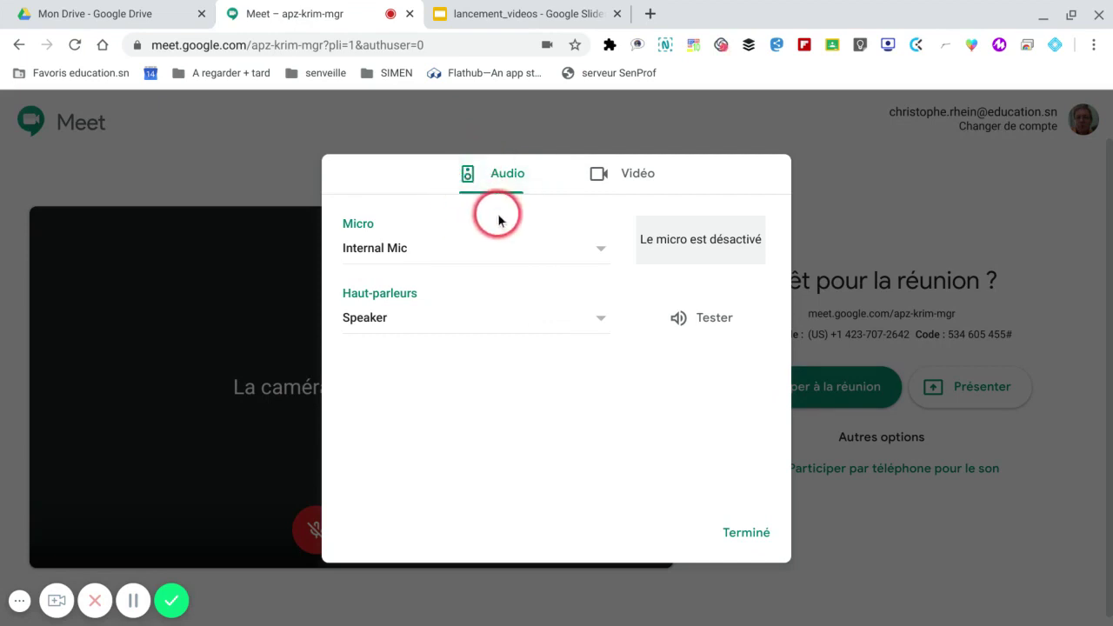
pyautogui.click(642, 178)
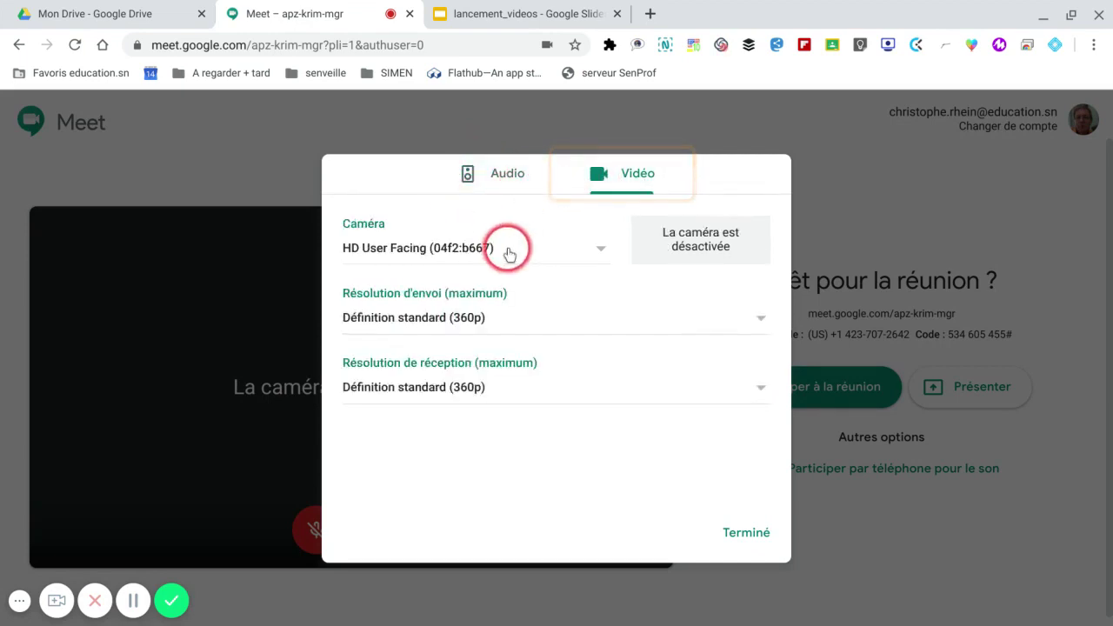
pyautogui.click(499, 178)
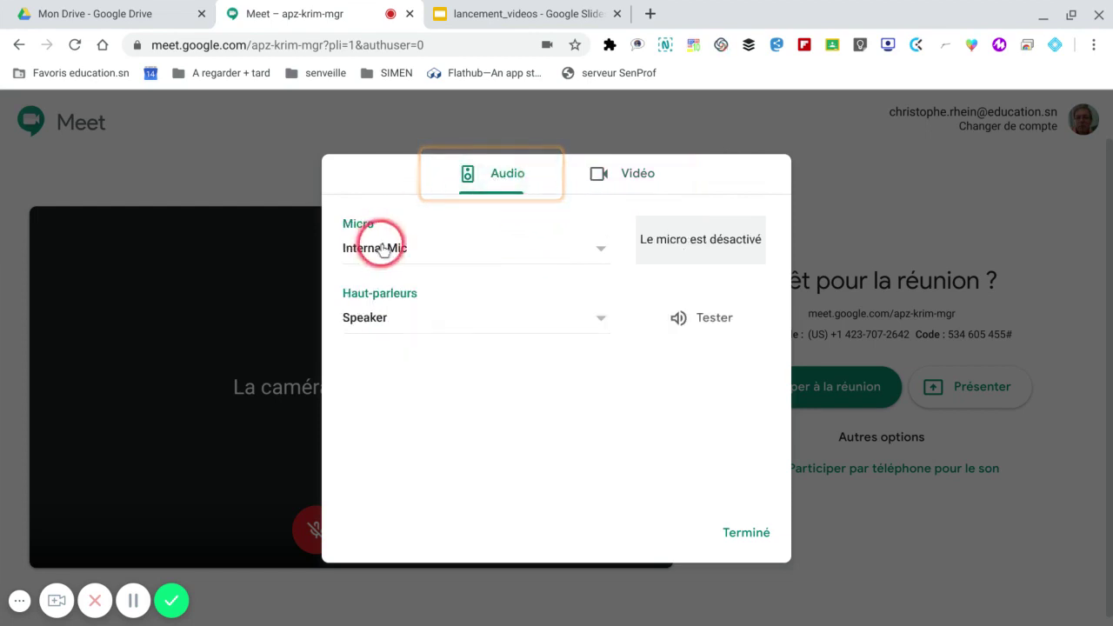
pyautogui.click(599, 249)
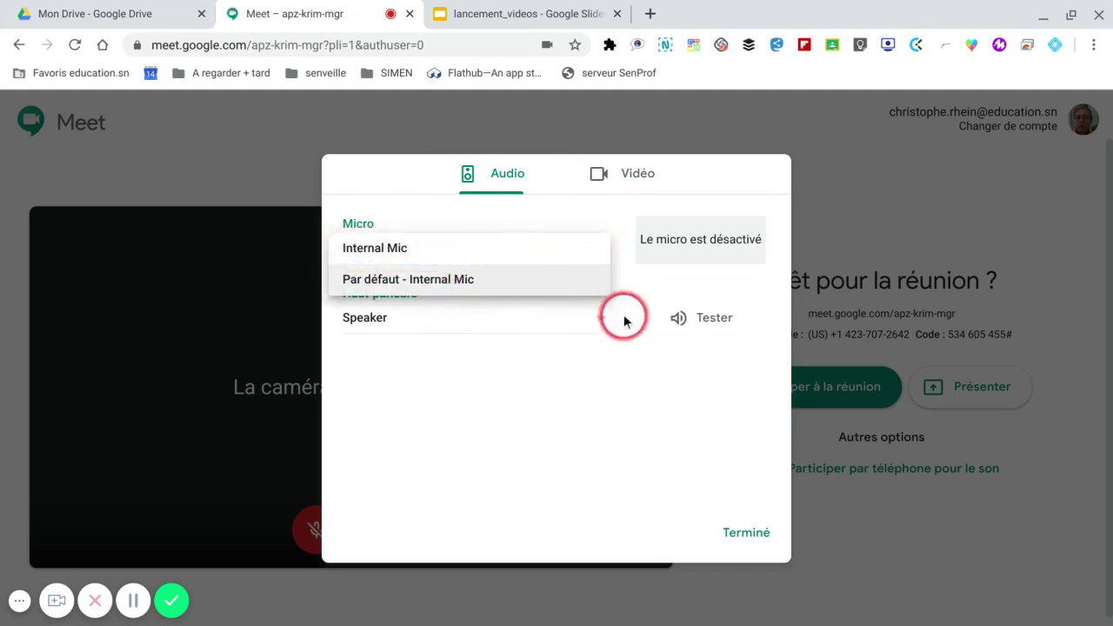
pyautogui.click(631, 288)
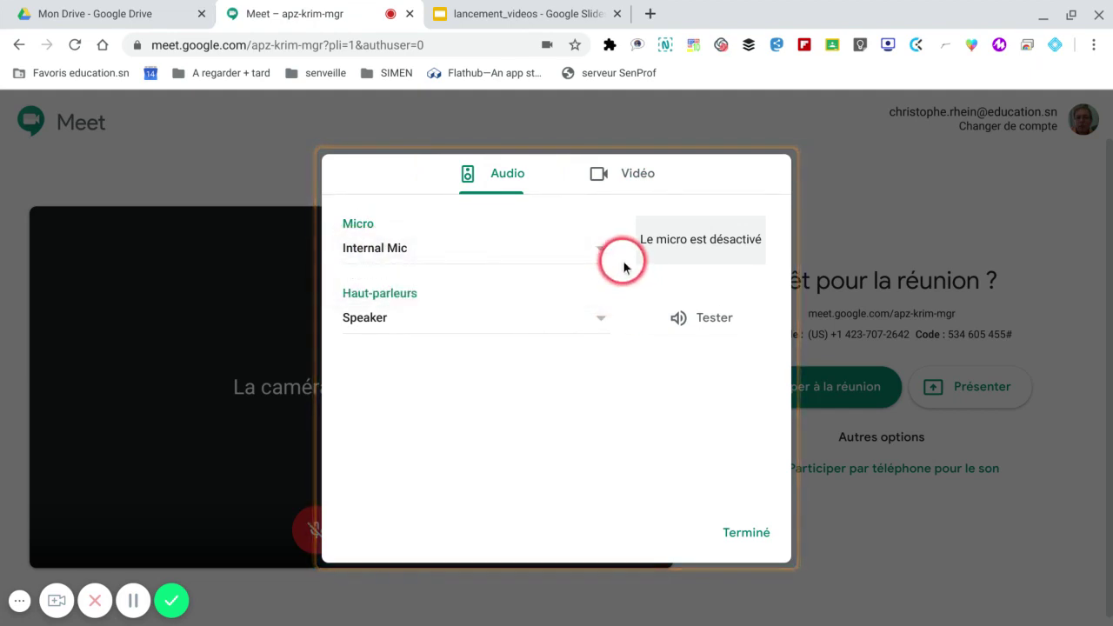
pyautogui.click(715, 318)
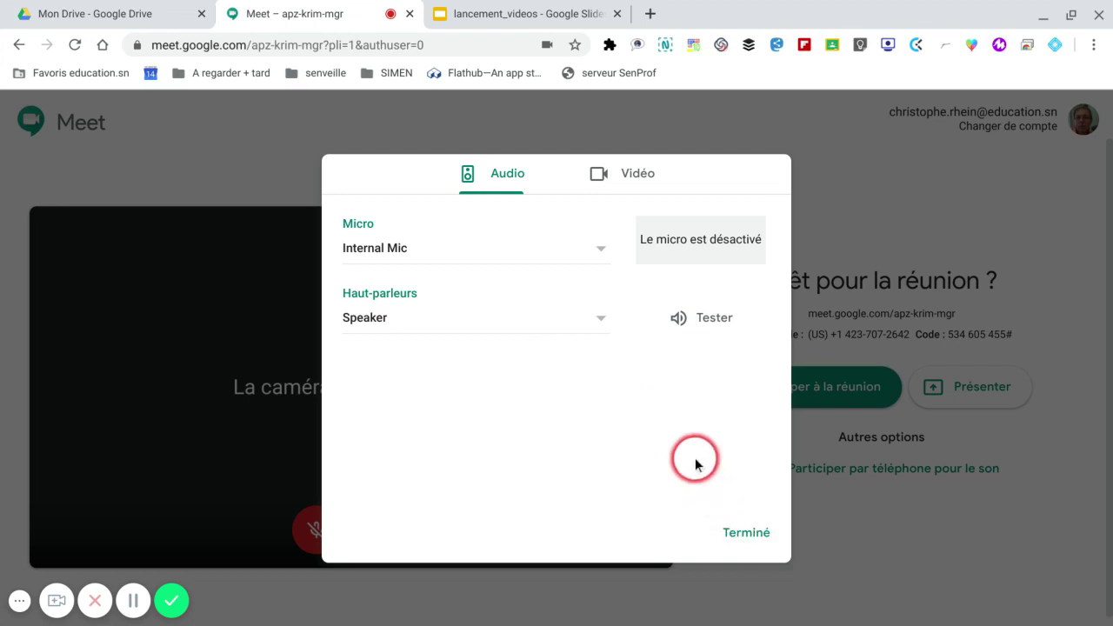
pyautogui.click(741, 533)
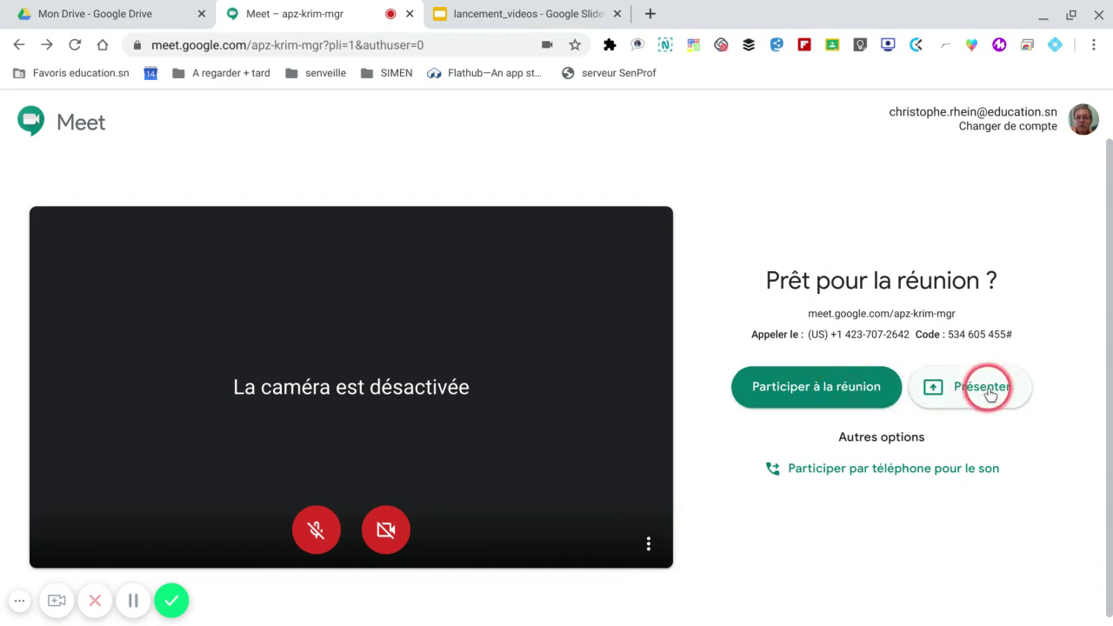
# Step: Join the meeting without adding participants and start recording it, accepting the consent request
pyautogui.click(810, 388)
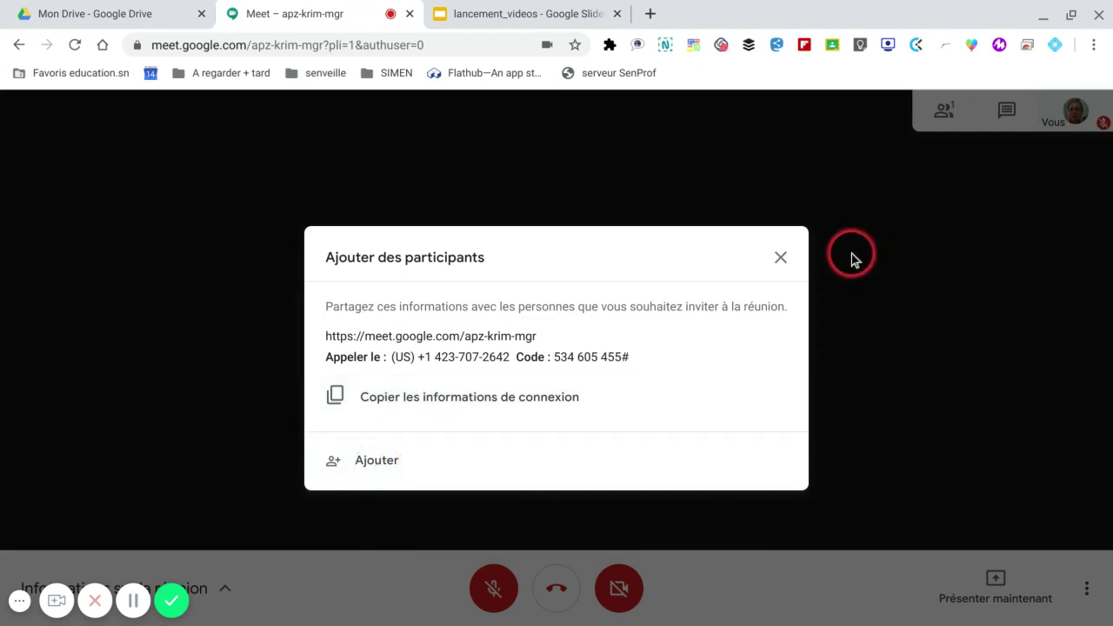
pyautogui.click(782, 257)
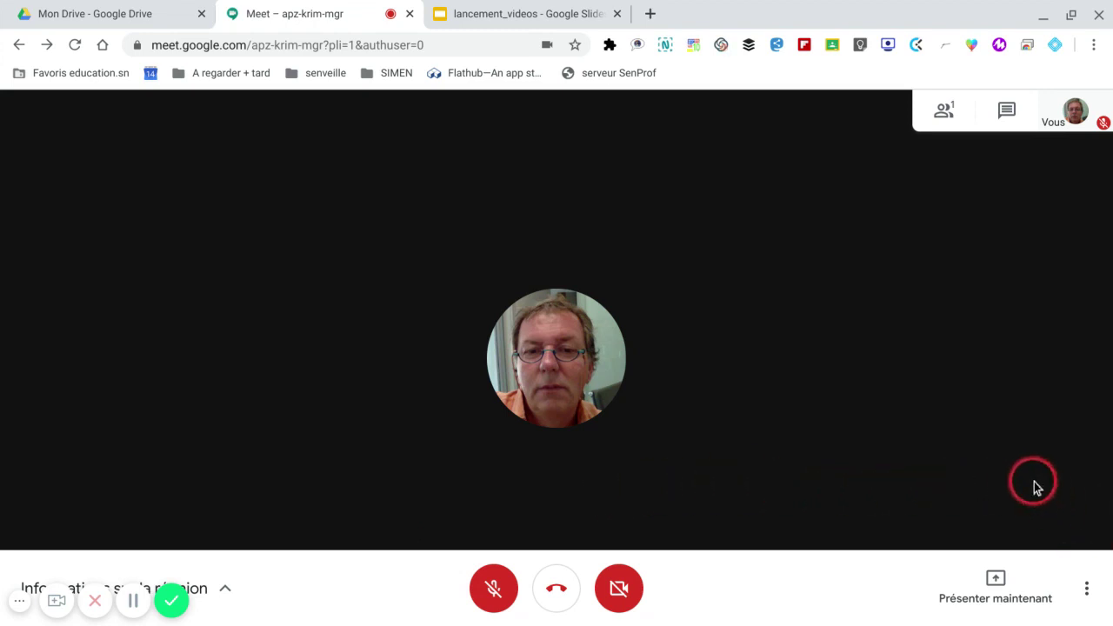
pyautogui.click(1087, 594)
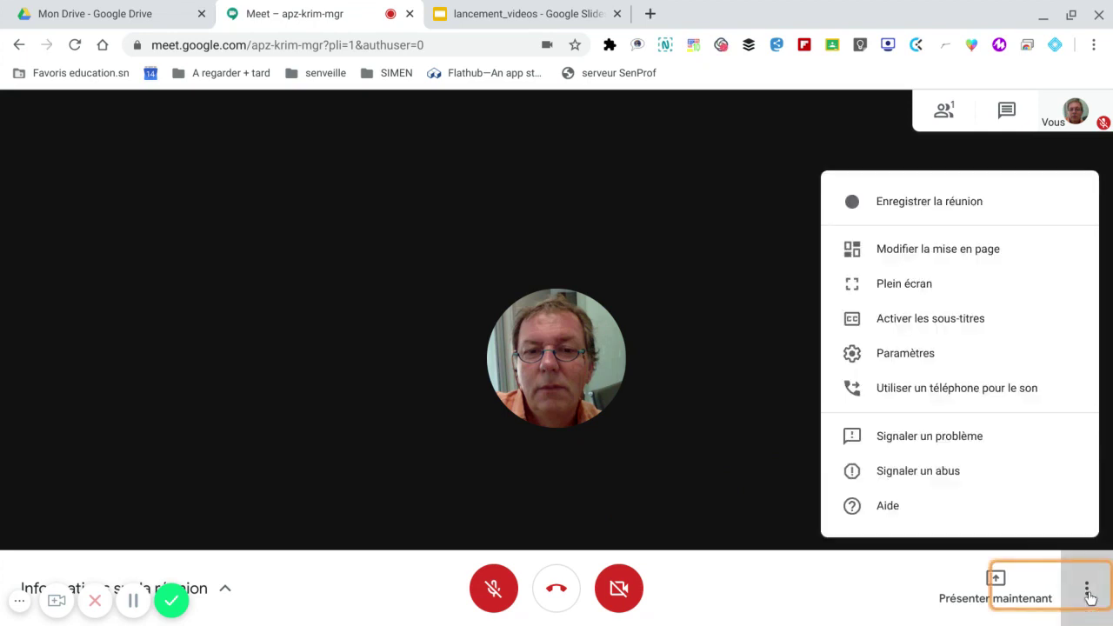
pyautogui.click(926, 205)
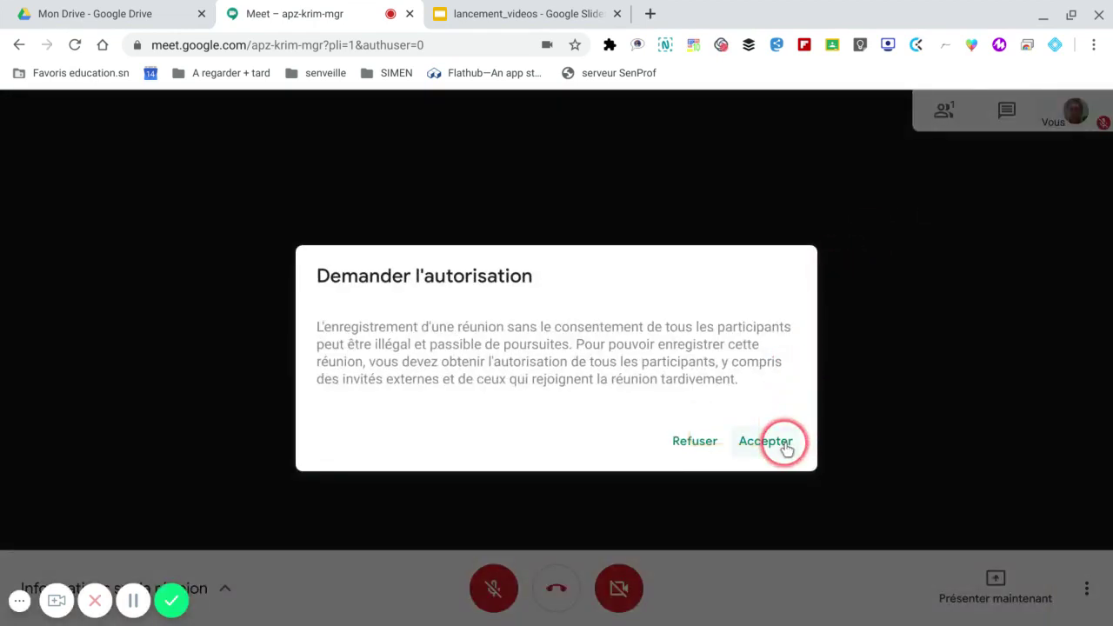
pyautogui.click(765, 441)
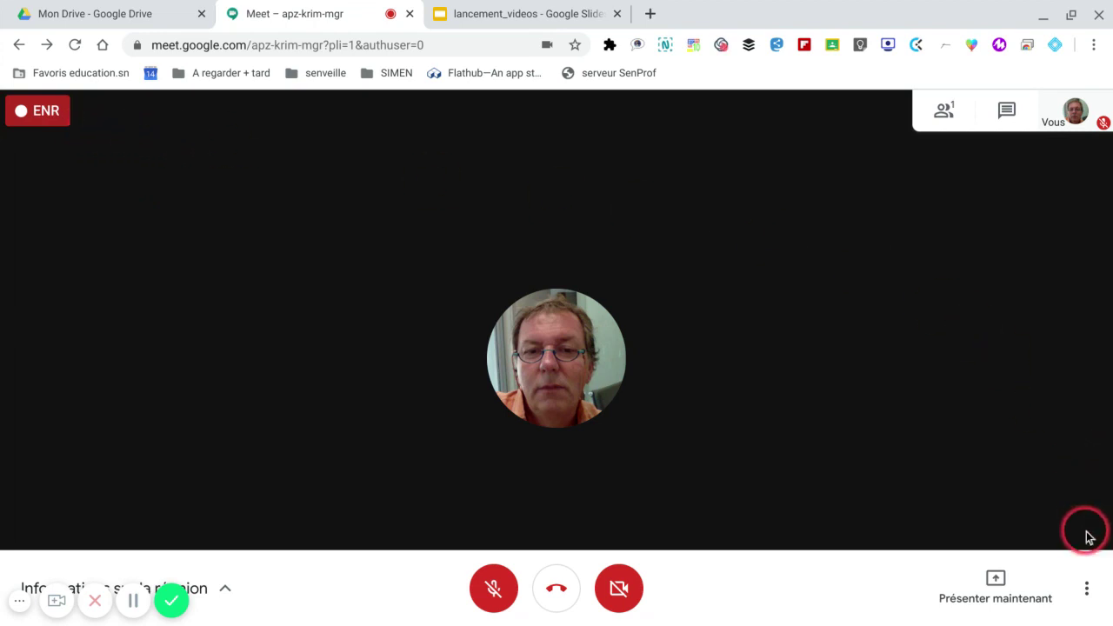
# Step: Stop recording the meeting and confirm the stop
pyautogui.click(1088, 589)
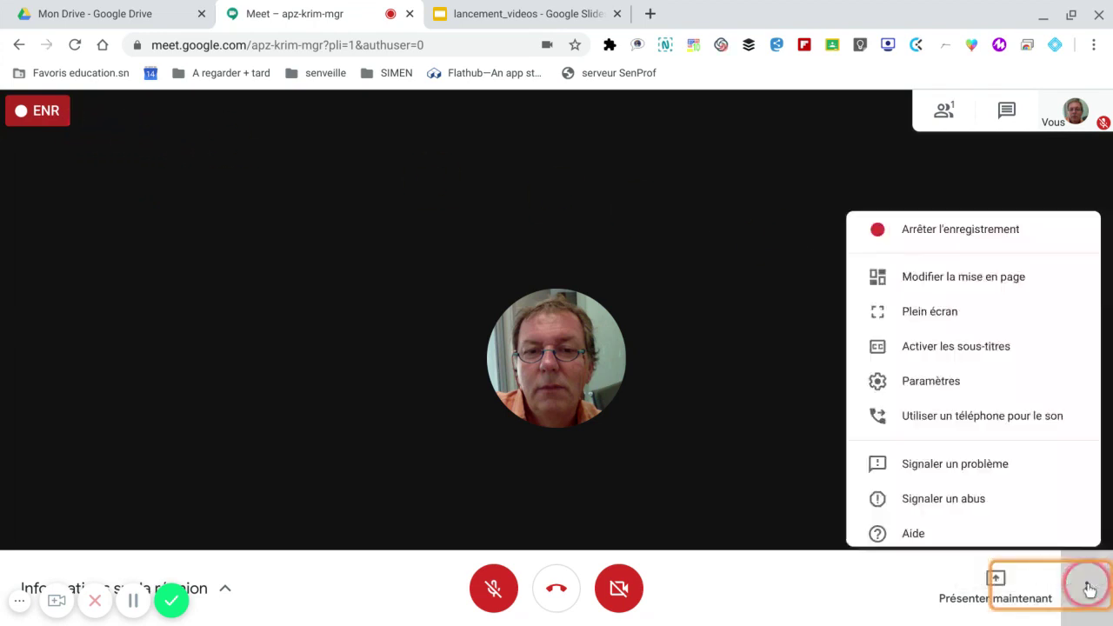
pyautogui.click(958, 213)
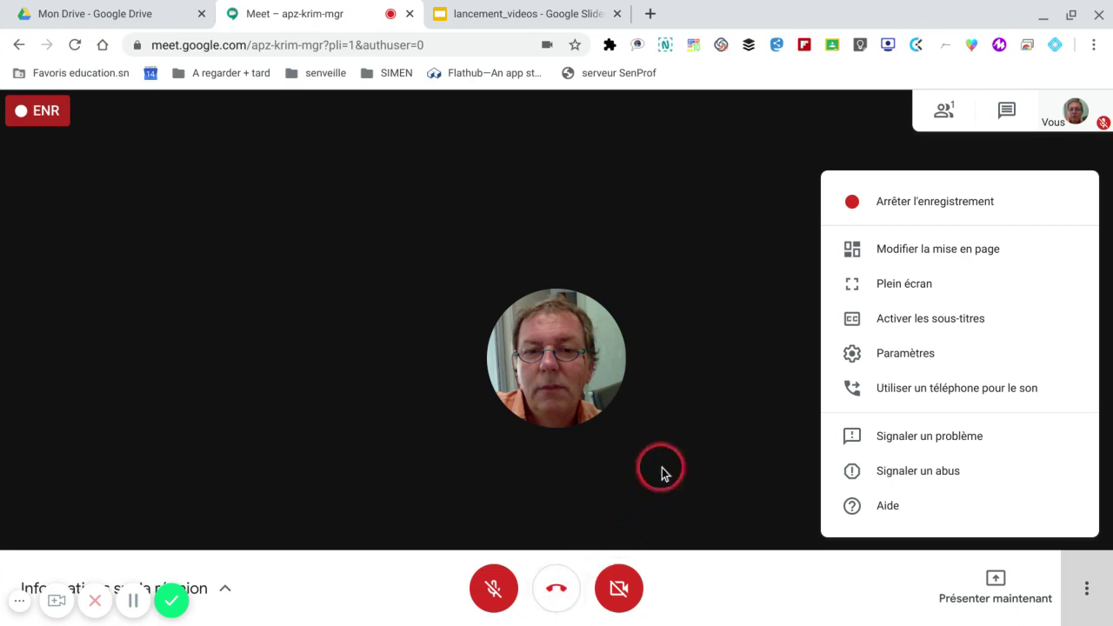
pyautogui.click(931, 207)
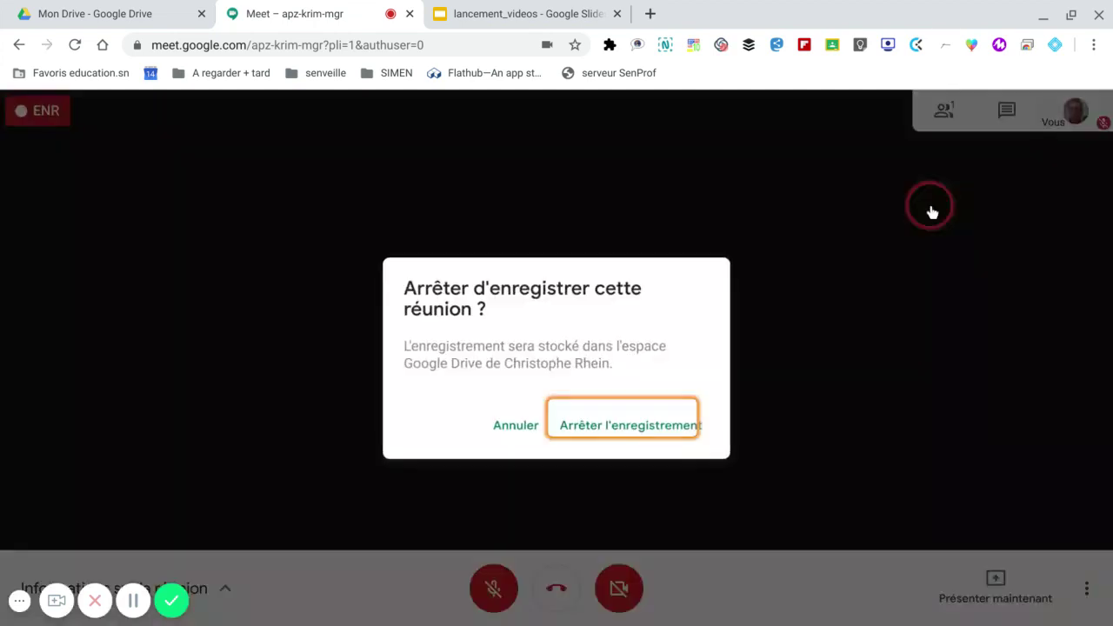
pyautogui.click(605, 426)
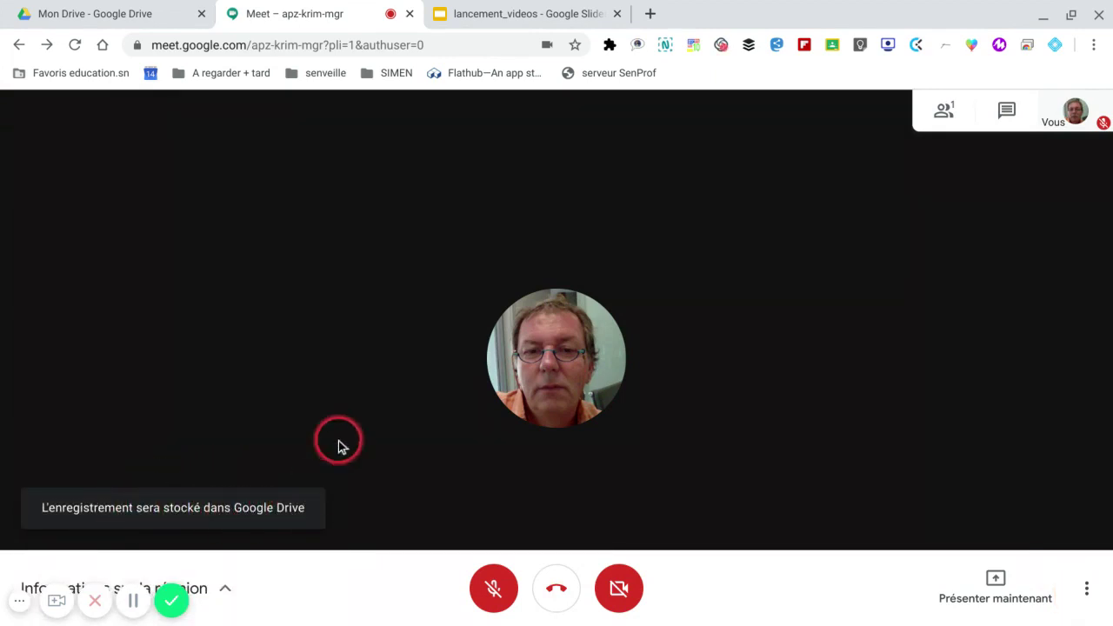
# Step: Switch to Google Drive and open the Meet Recordings folder in Mon Drive
pyautogui.click(107, 17)
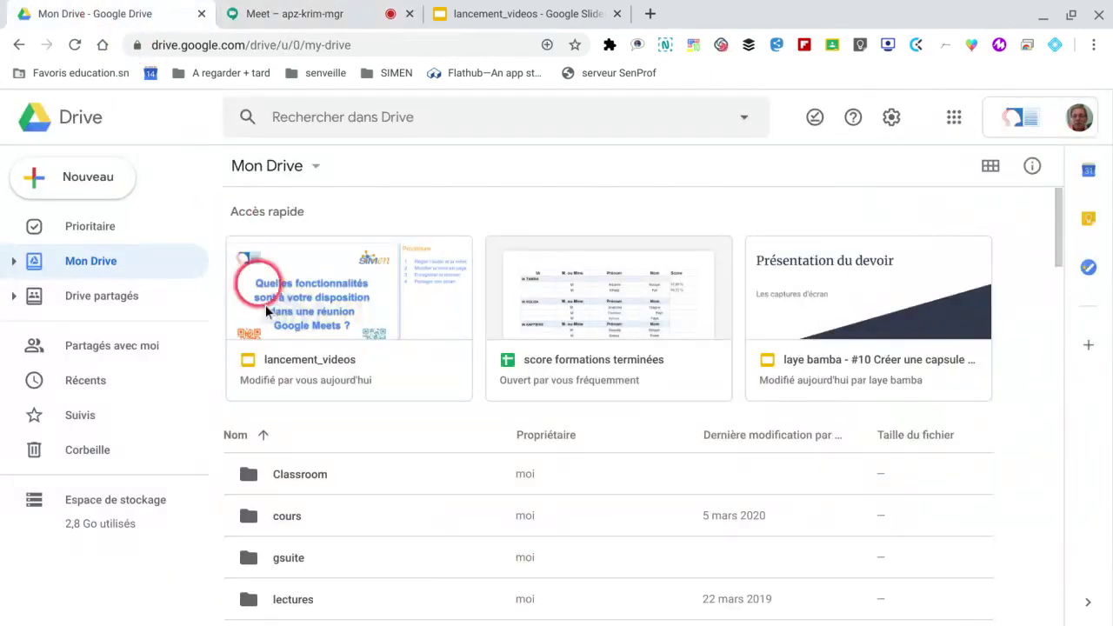
pyautogui.scroll(-4, 410, 542)
pyautogui.scroll(-2, 410, 548)
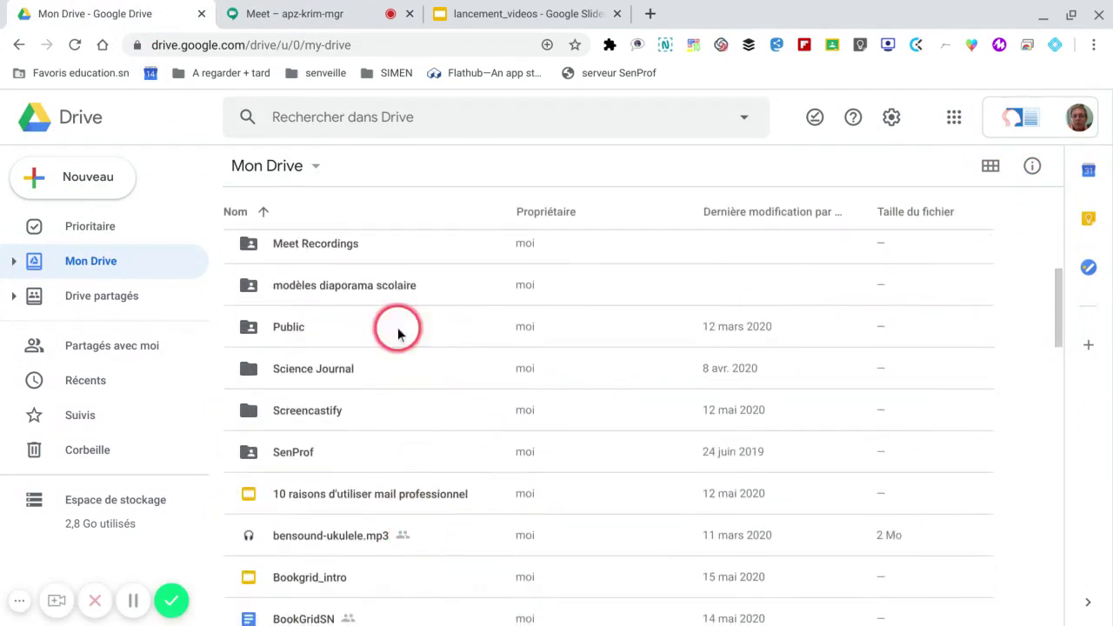
pyautogui.doubleClick(307, 251)
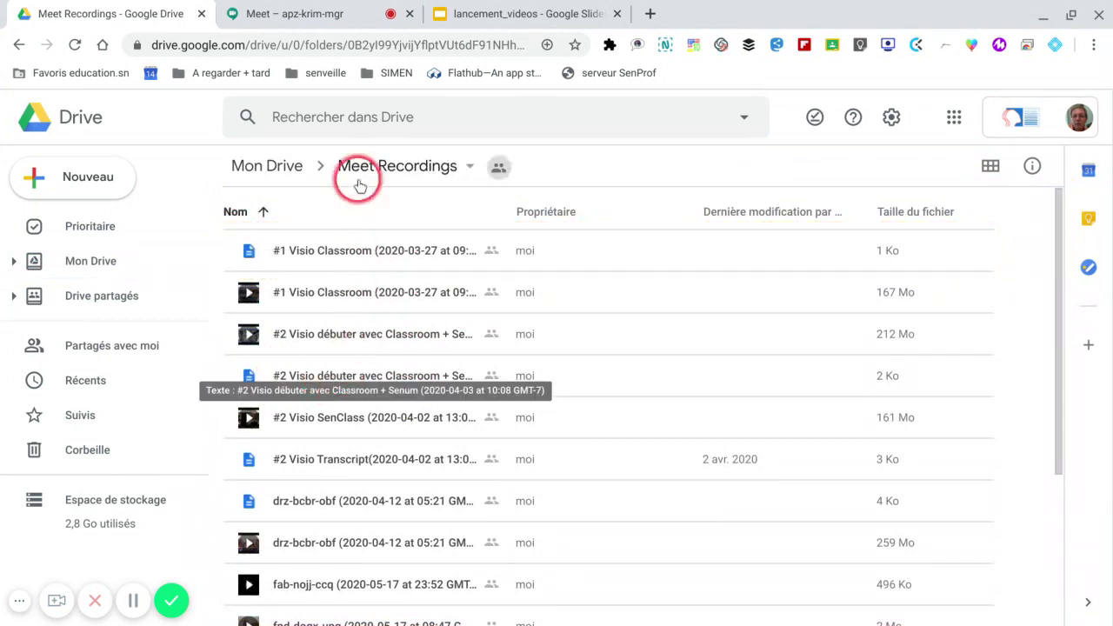
# Step: Return to the Google Meet meeting and examine the layout options without changing the layout
pyautogui.click(296, 14)
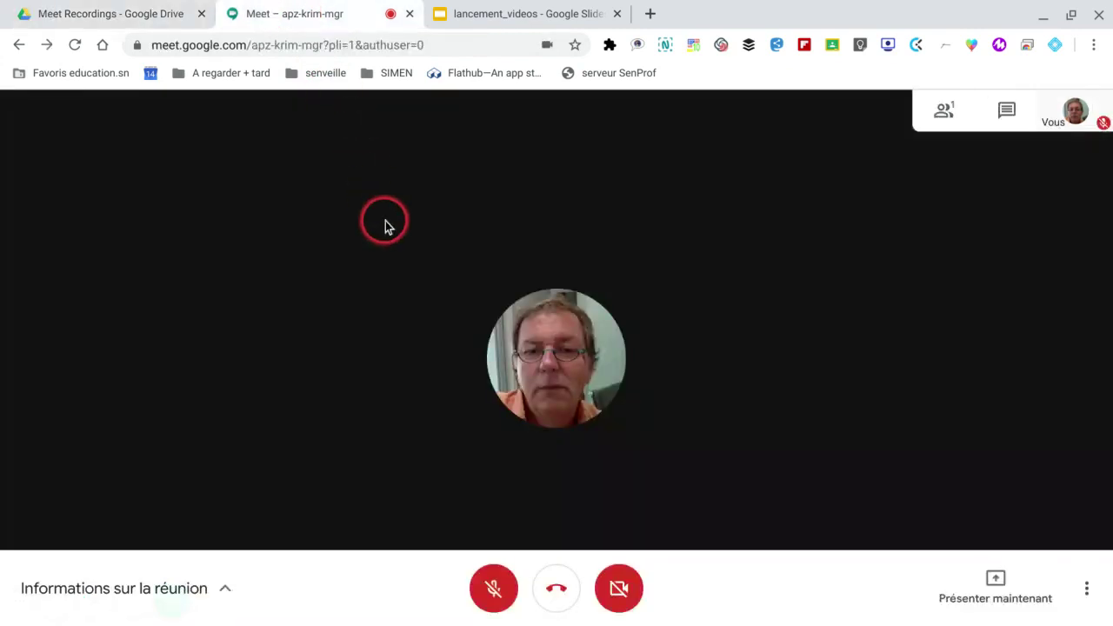
pyautogui.click(1086, 589)
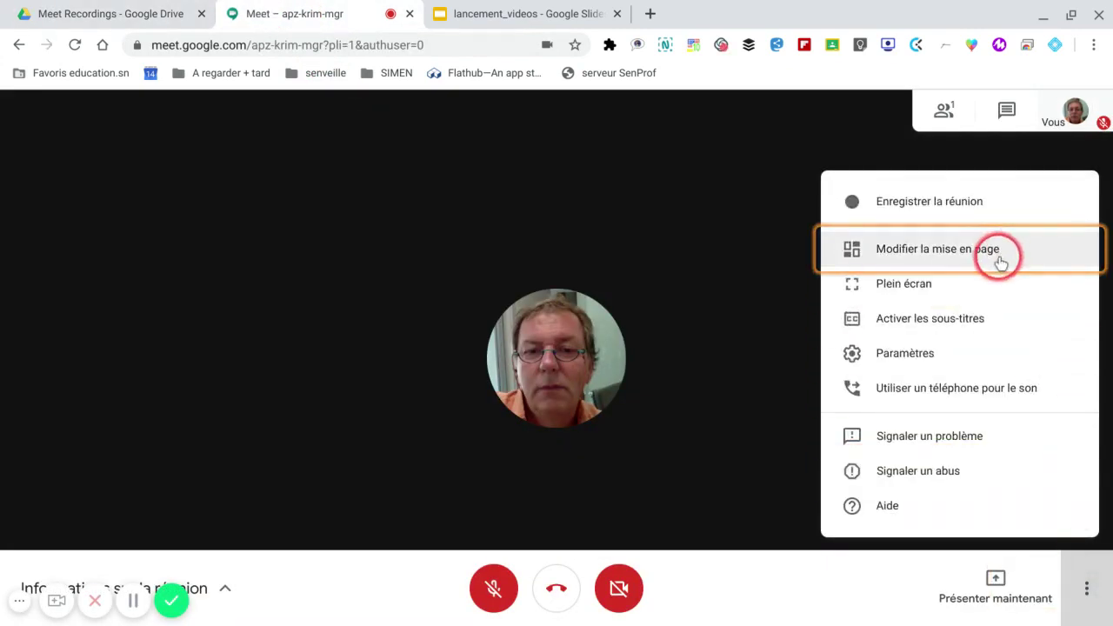
pyautogui.click(967, 253)
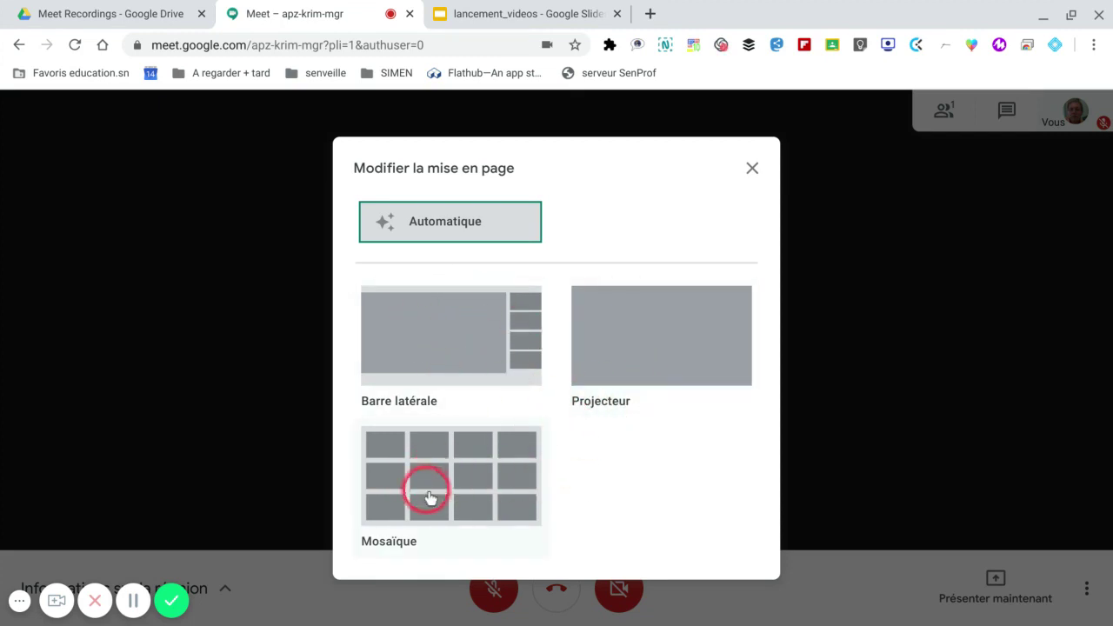
pyautogui.click(753, 168)
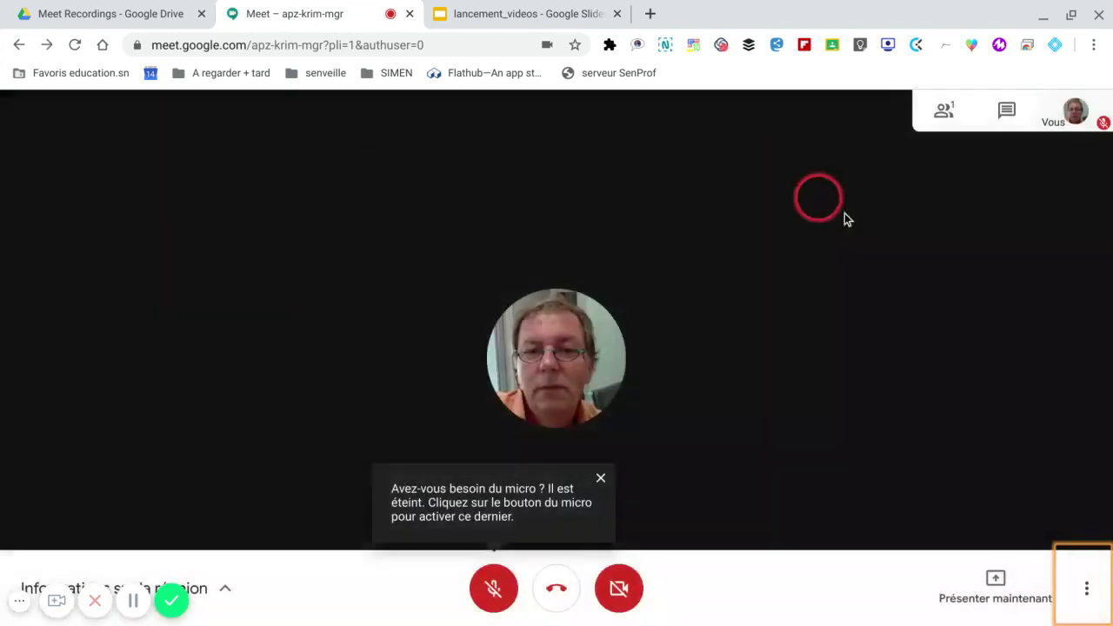
# Step: Display the meeting in full-screen mode and look over the remaining meeting options
pyautogui.click(1086, 589)
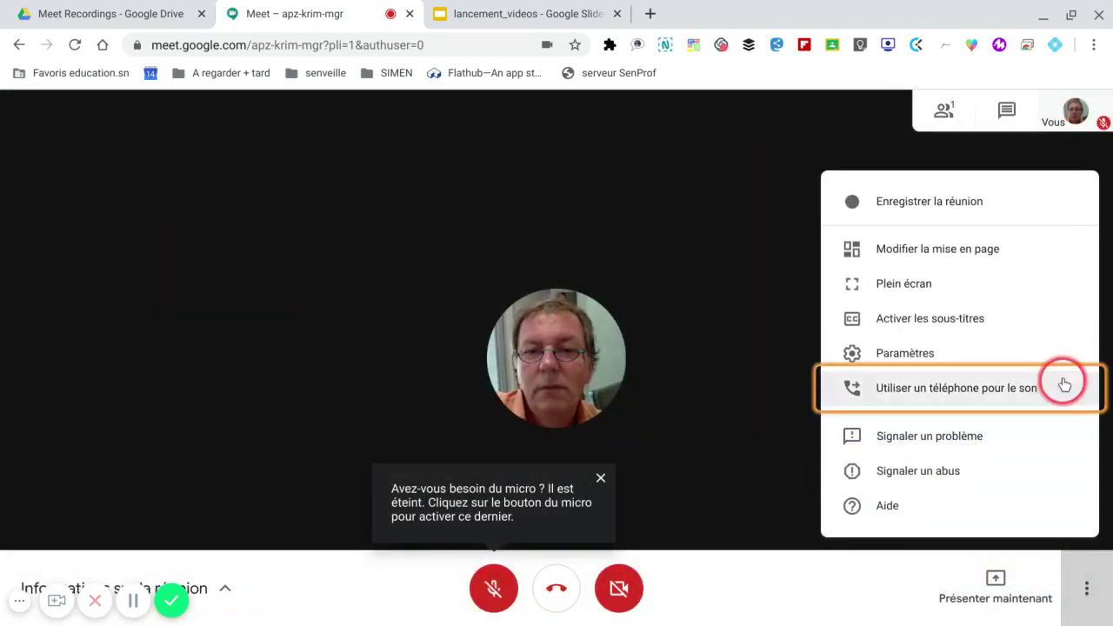
pyautogui.click(904, 287)
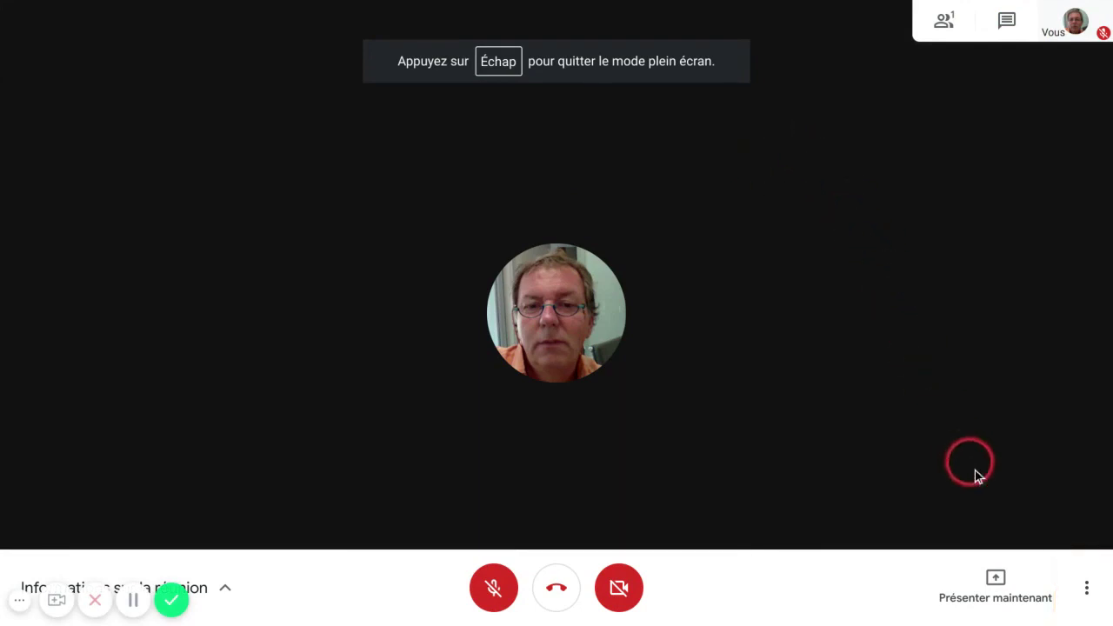
pyautogui.click(1086, 588)
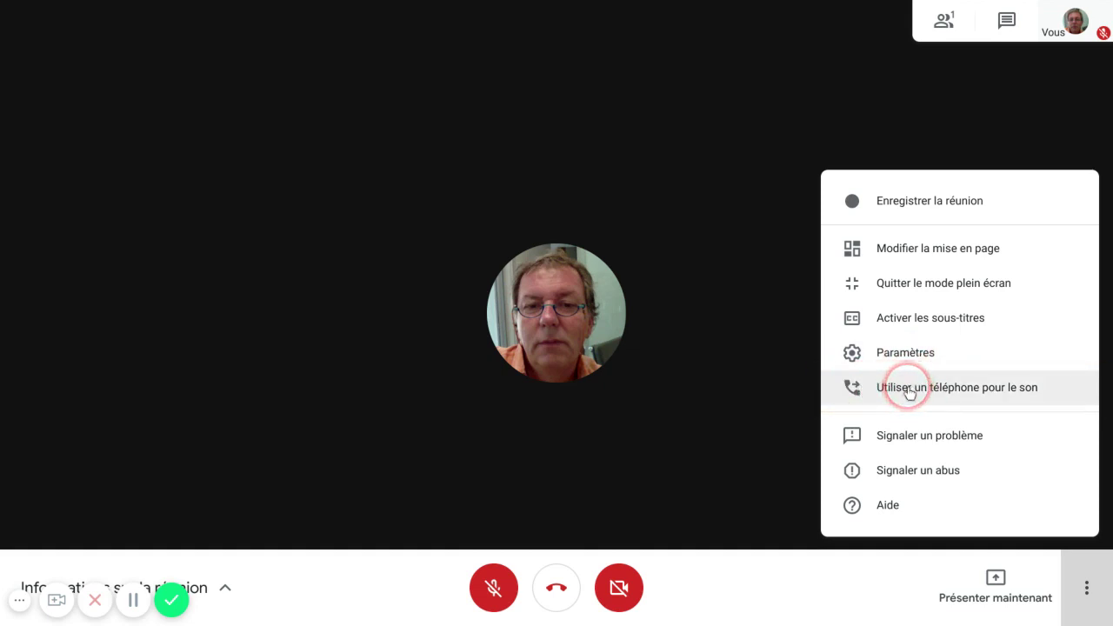
pyautogui.click(744, 449)
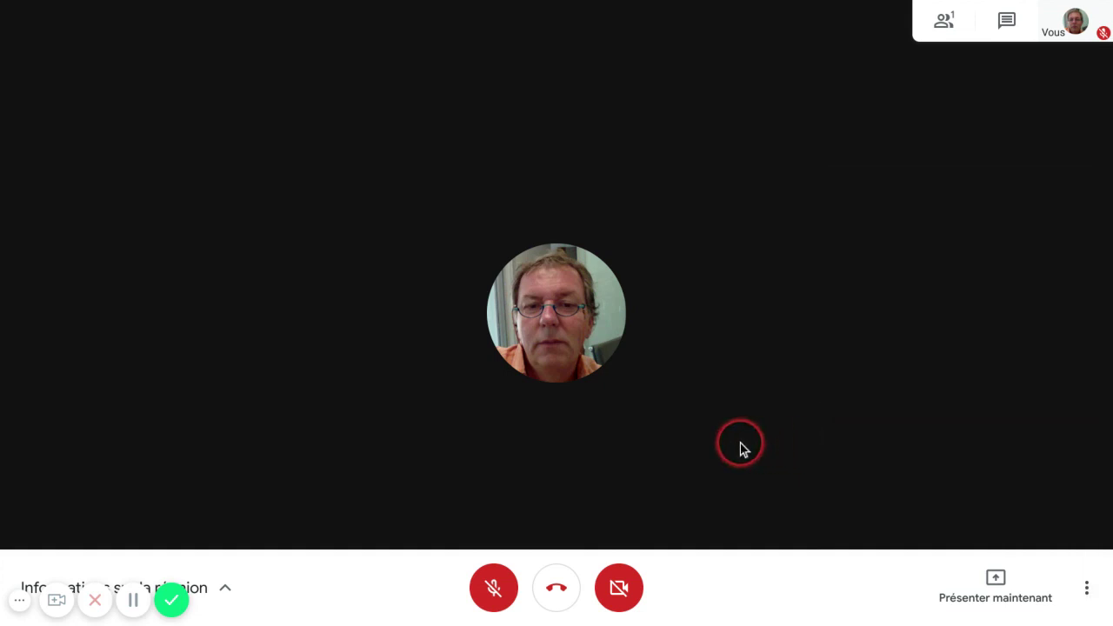
# Step: Present the entire screen to the meeting participants and switch to the lancement_videos presentation in Google Slides
pyautogui.click(999, 587)
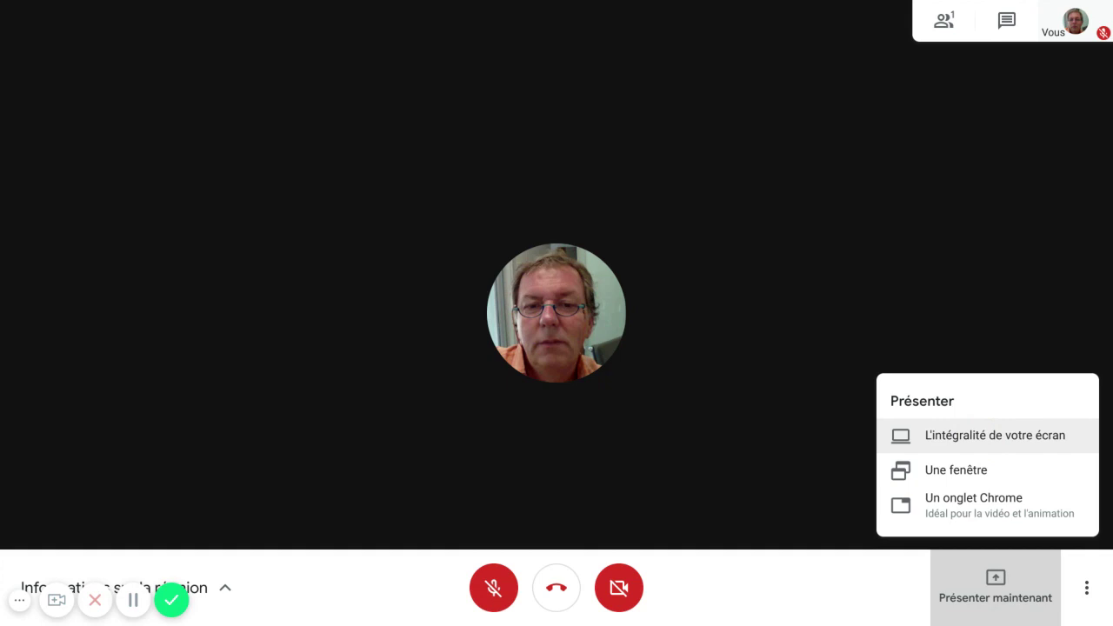
pyautogui.click(957, 473)
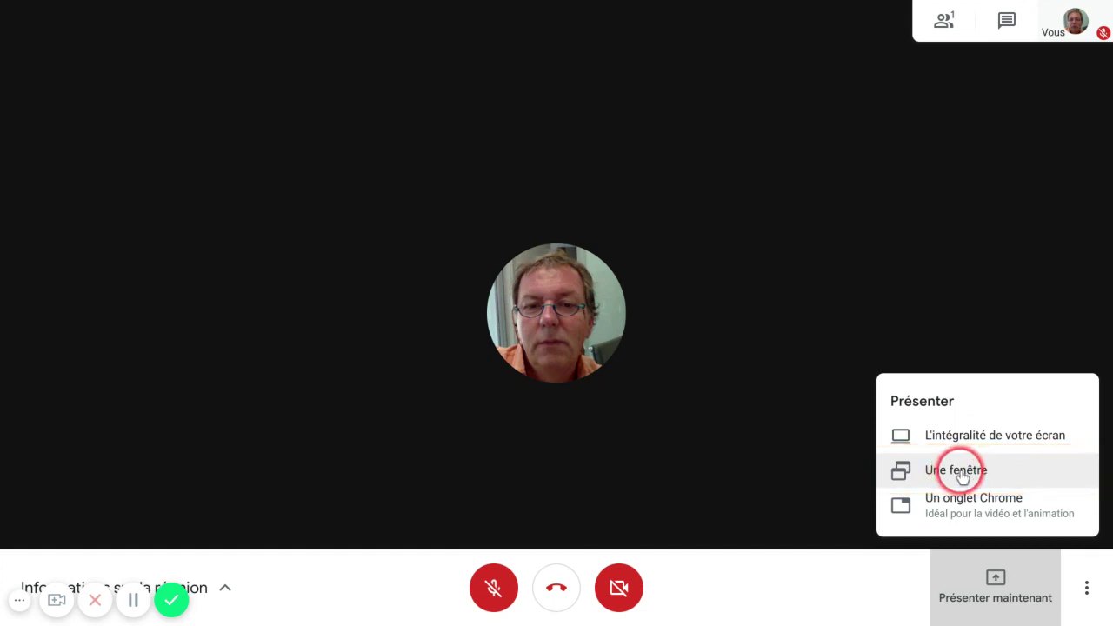
pyautogui.click(974, 498)
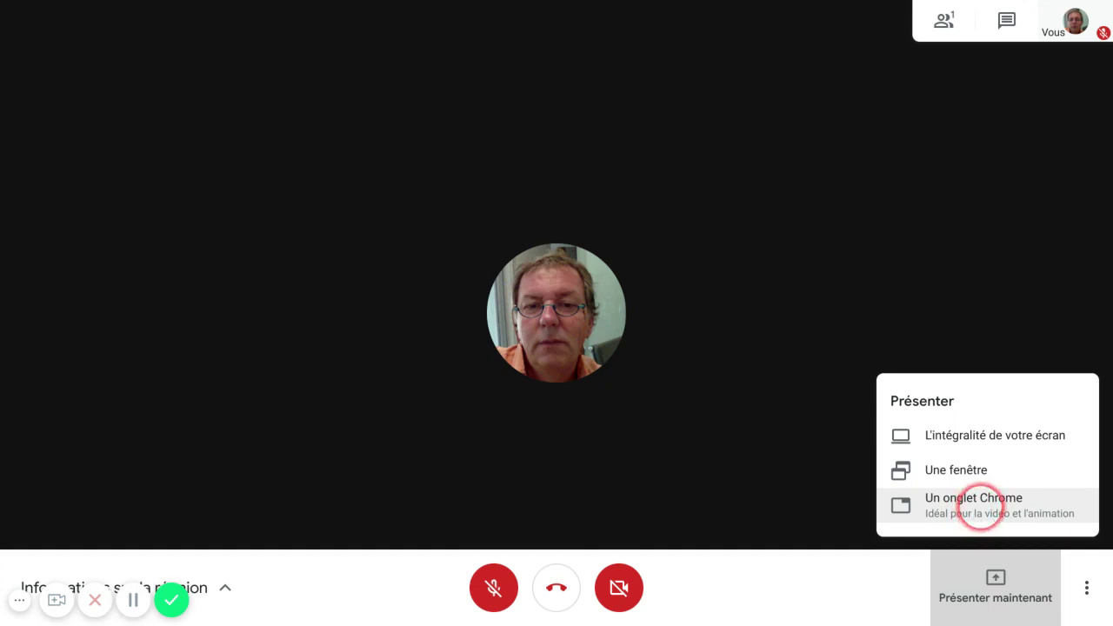
pyautogui.click(972, 444)
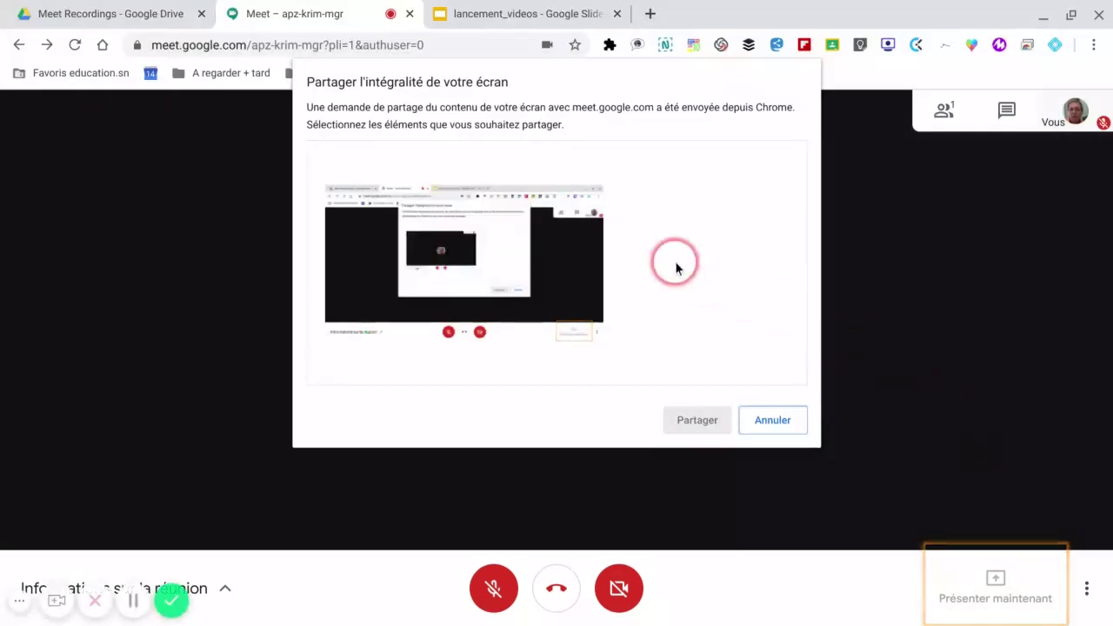
pyautogui.click(446, 241)
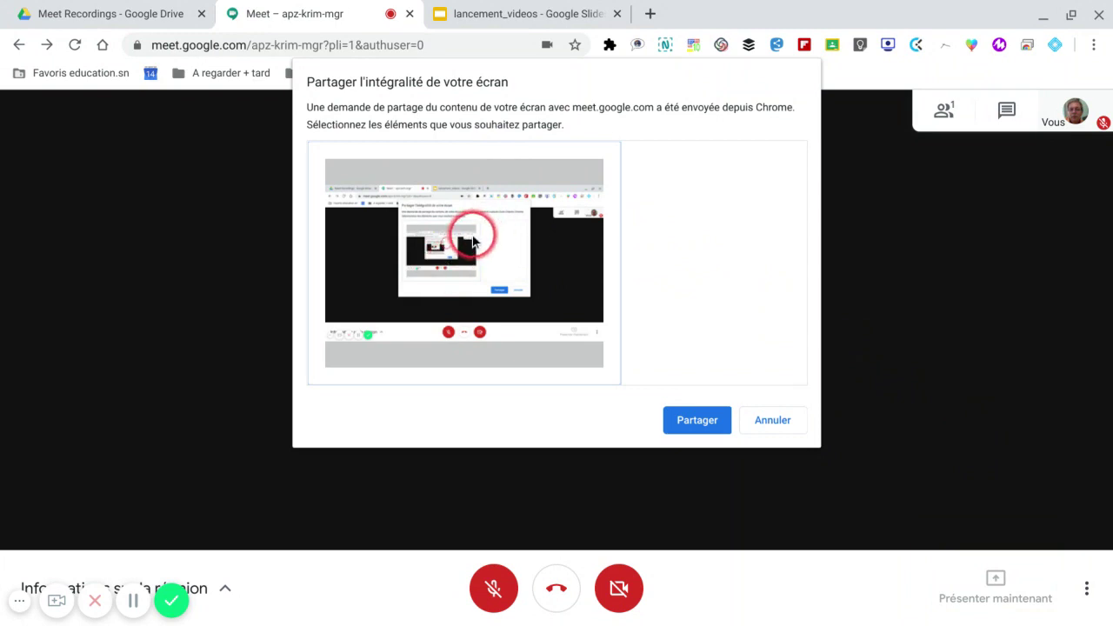
pyautogui.click(700, 420)
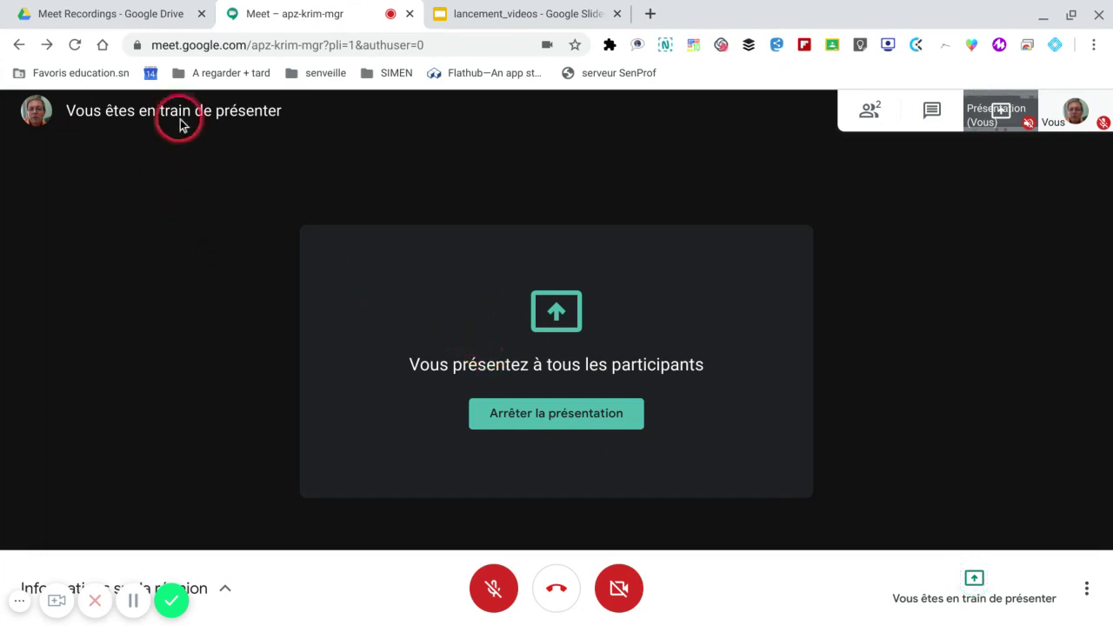
pyautogui.click(500, 18)
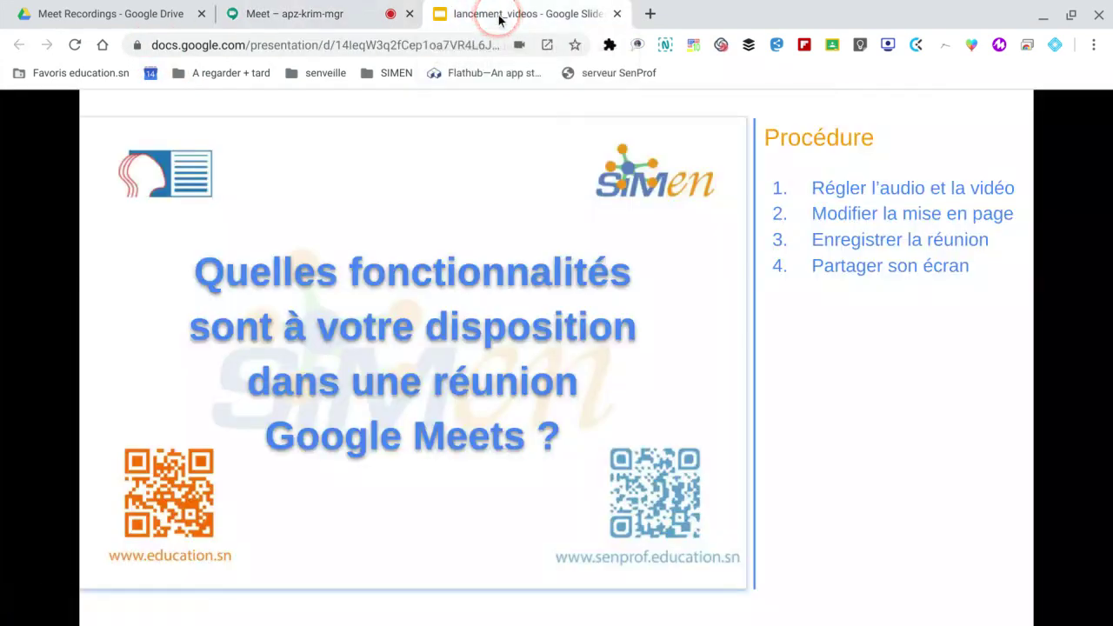